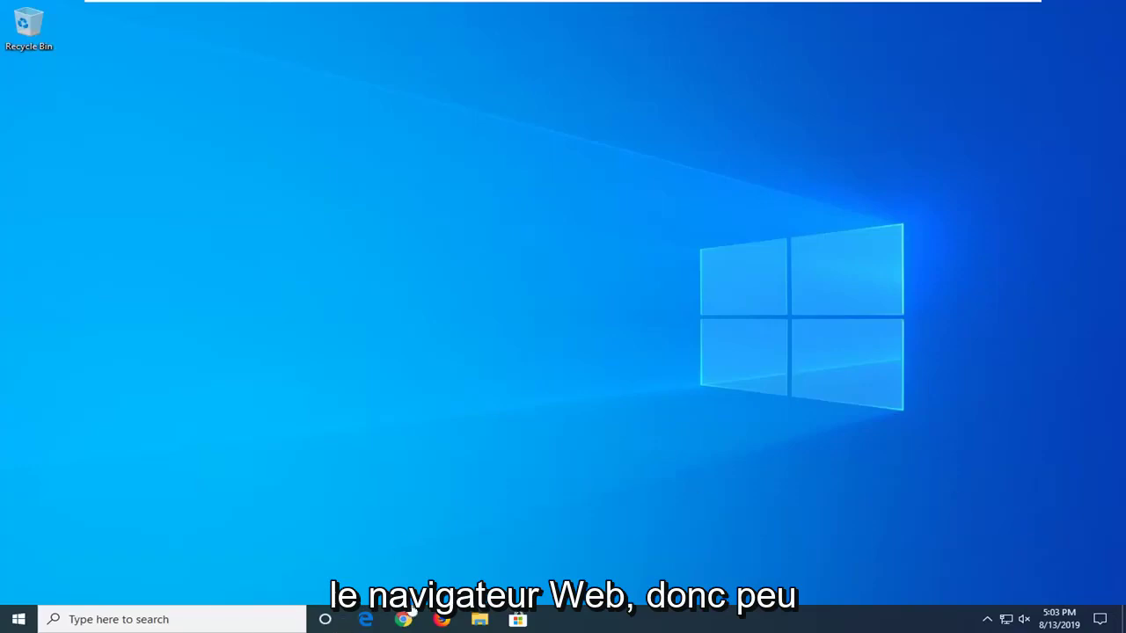
Step: Launch Chrome, load google.com, and maximize the browser window
left_click(409, 620)
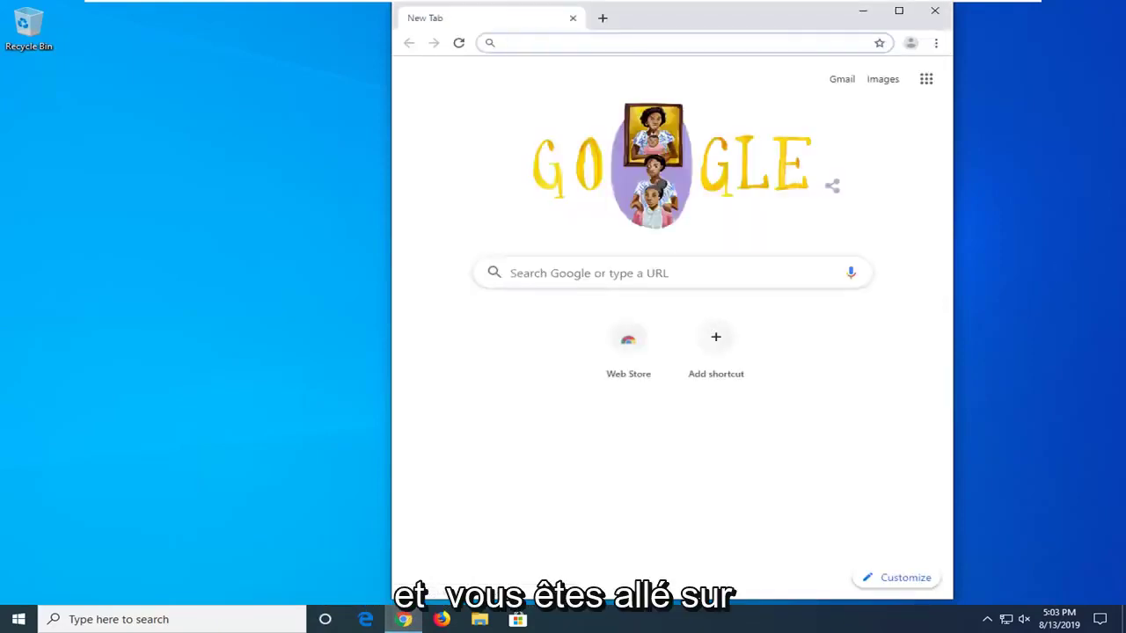
type("google.com")
key("Return")
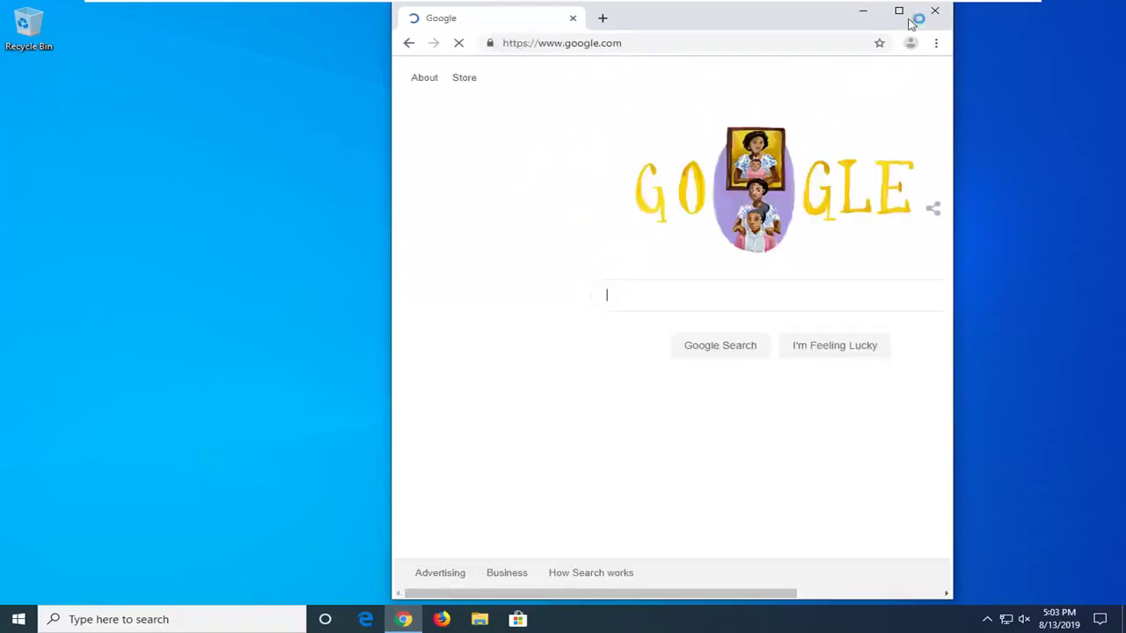
key("super+Left")
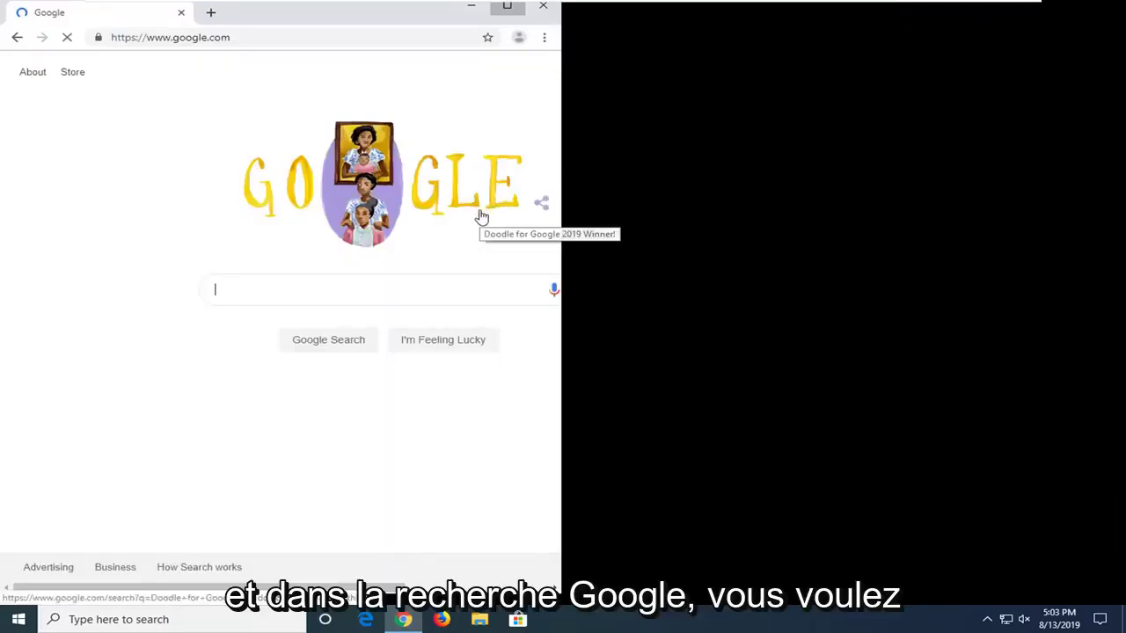
key("super+Up")
Step: Search Google for 'directx end user runtime web installer', correcting the typo
left_click(431, 293)
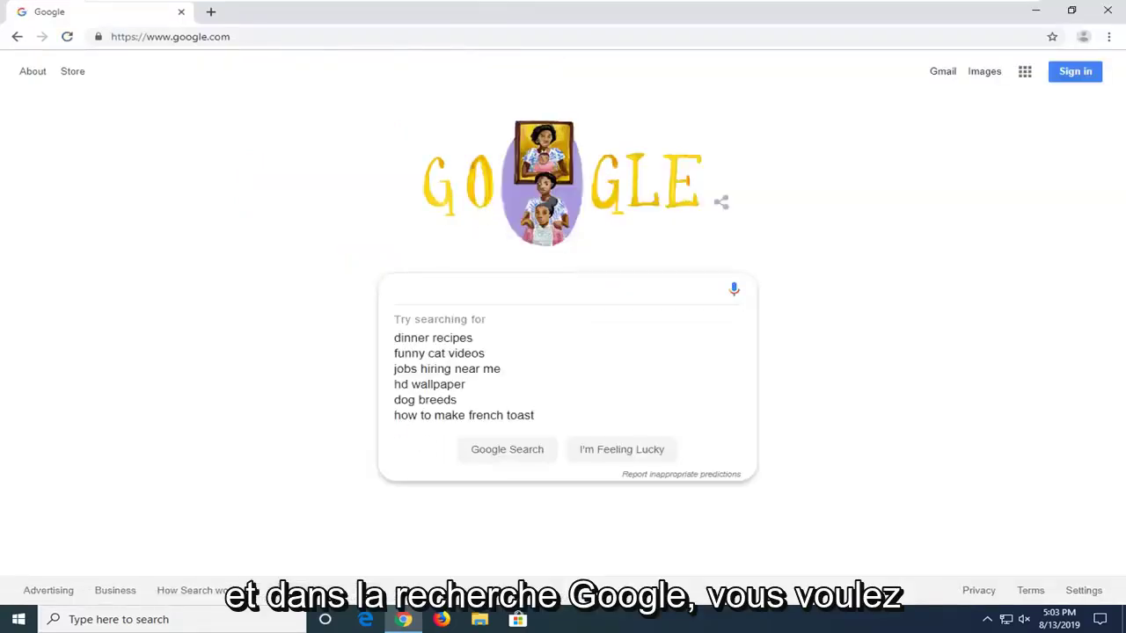
type("direct")
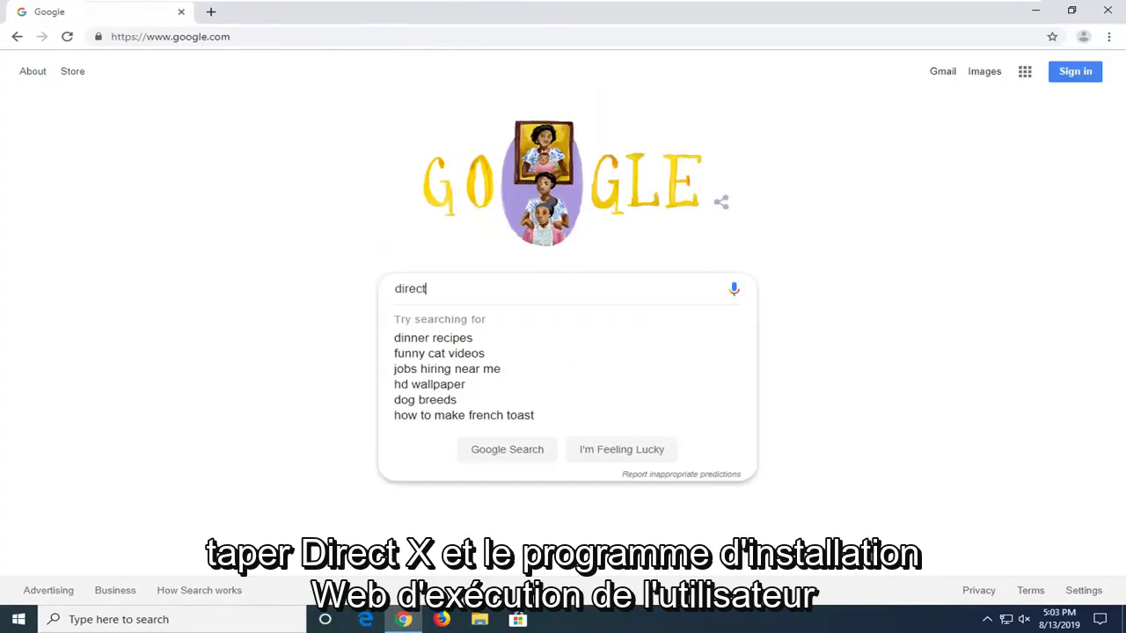
type("x end ")
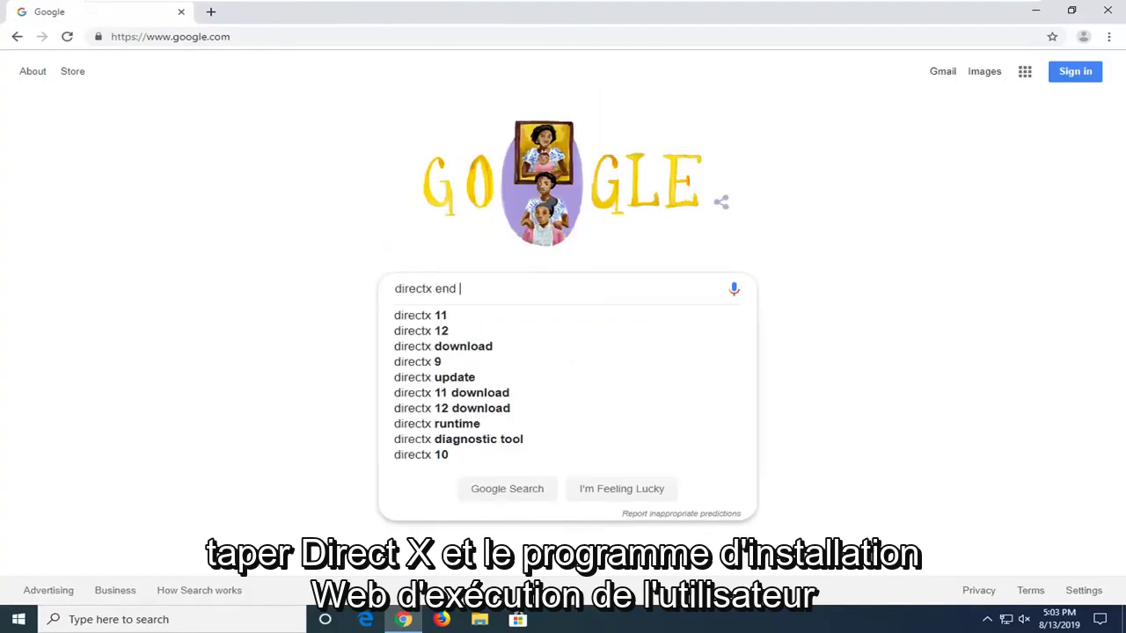
type("user")
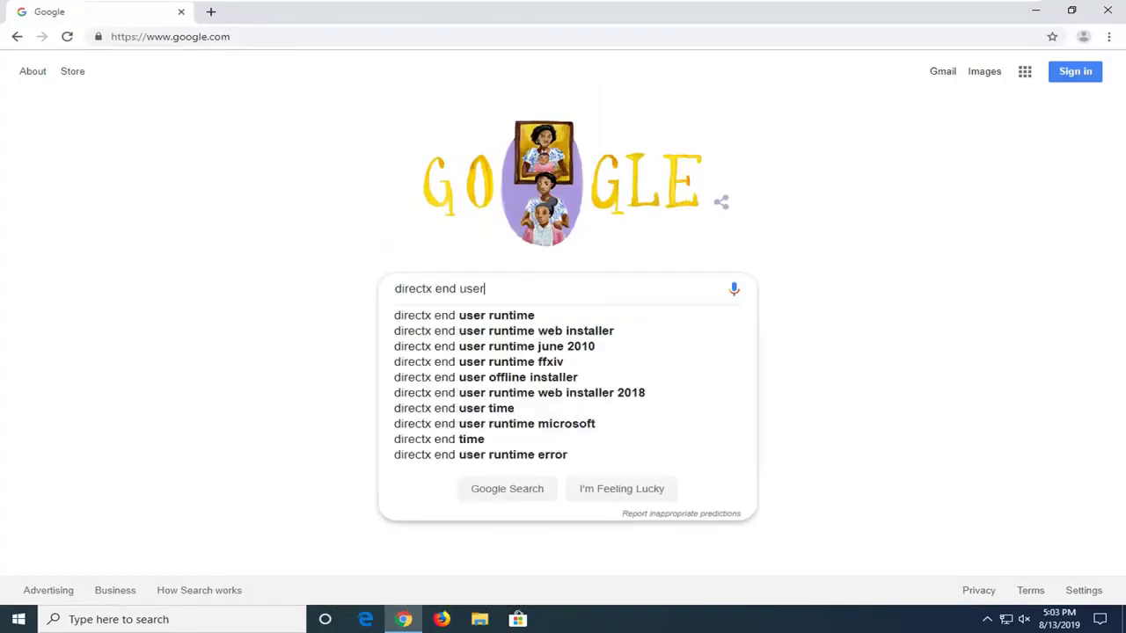
type(" runtimke web installer")
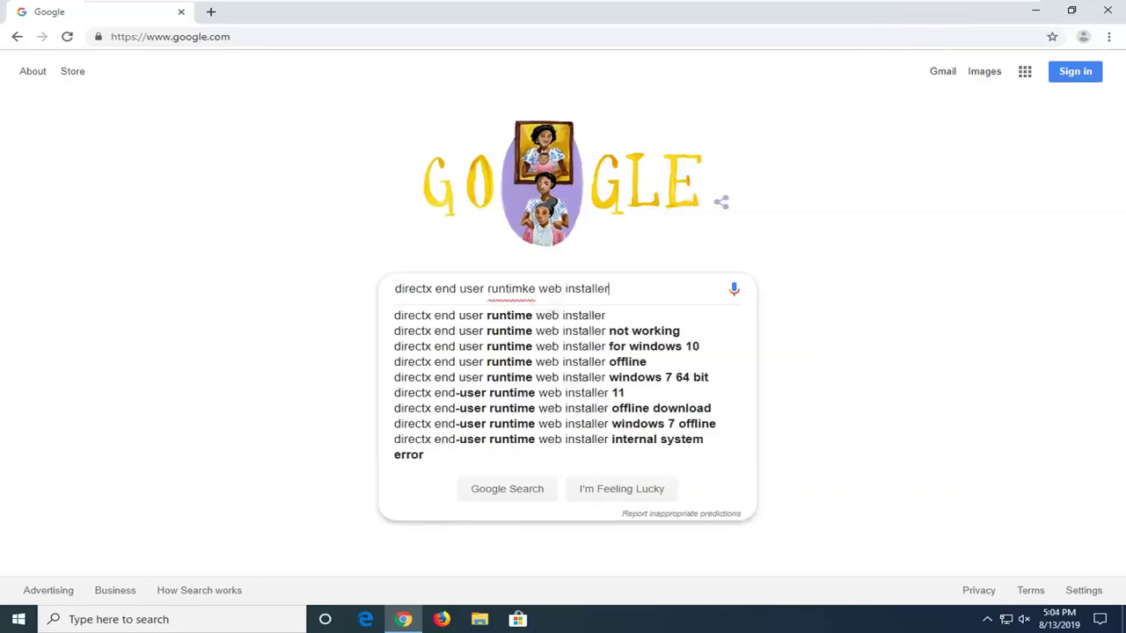
key("Delete")
key("Return")
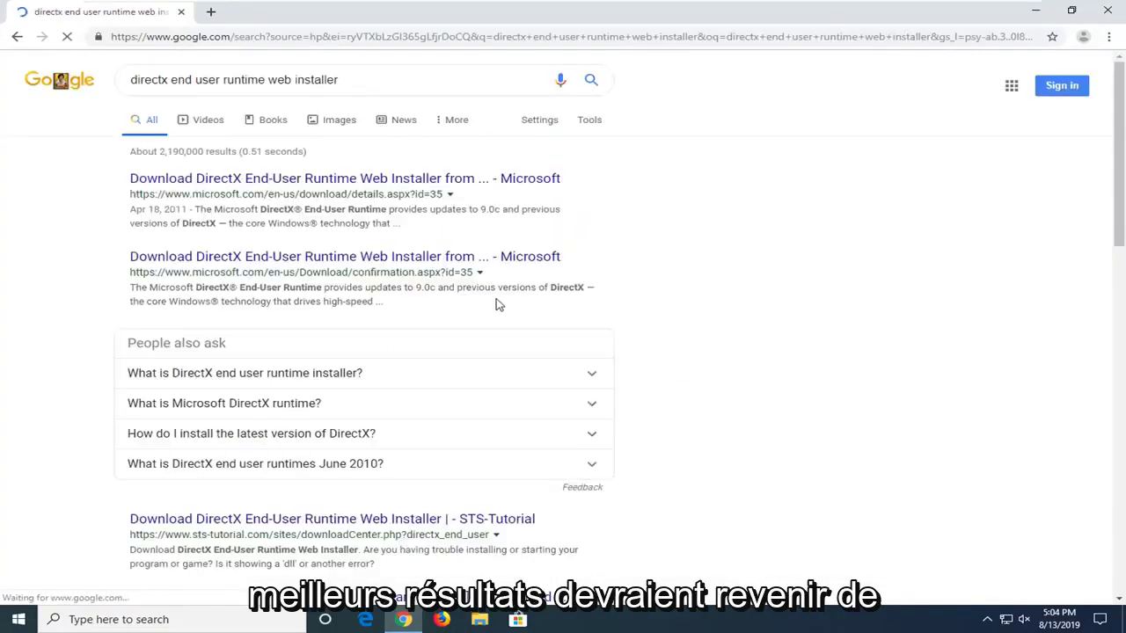
Step: Open Microsoft's DirectX End-User Runtime page and download the web installer
left_click(282, 182)
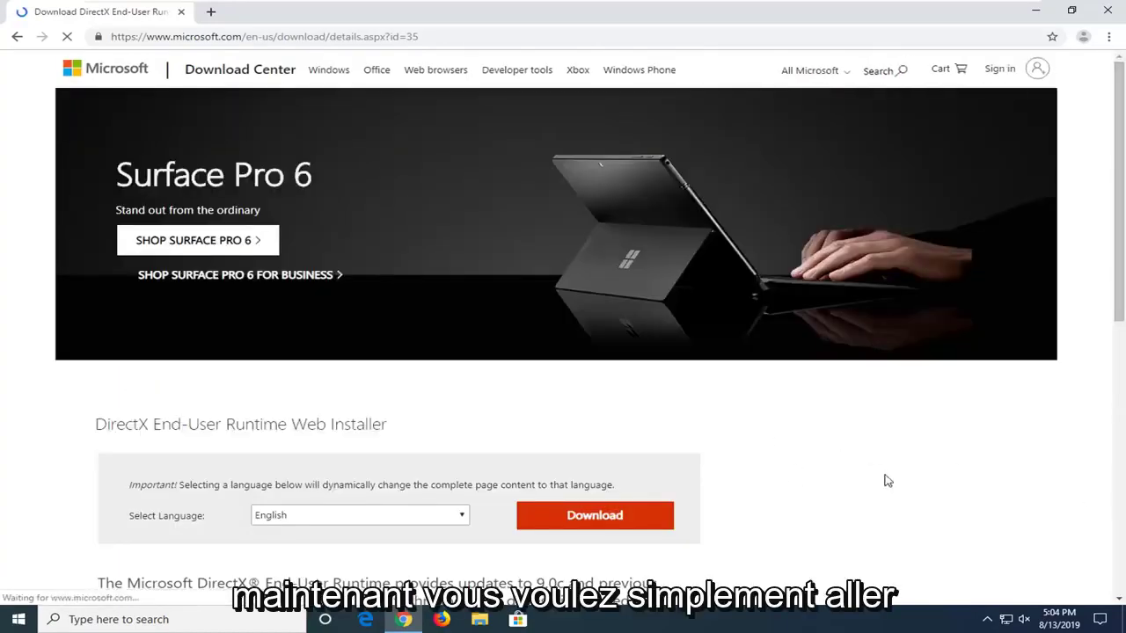
scroll(616, 493, "down", 1)
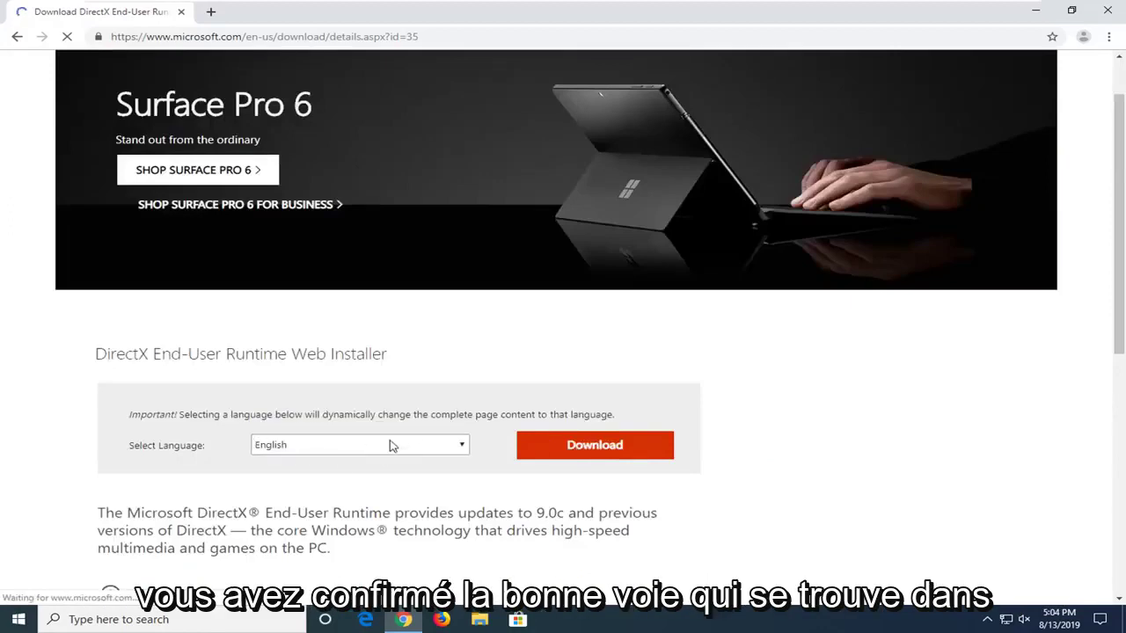
left_click(595, 446)
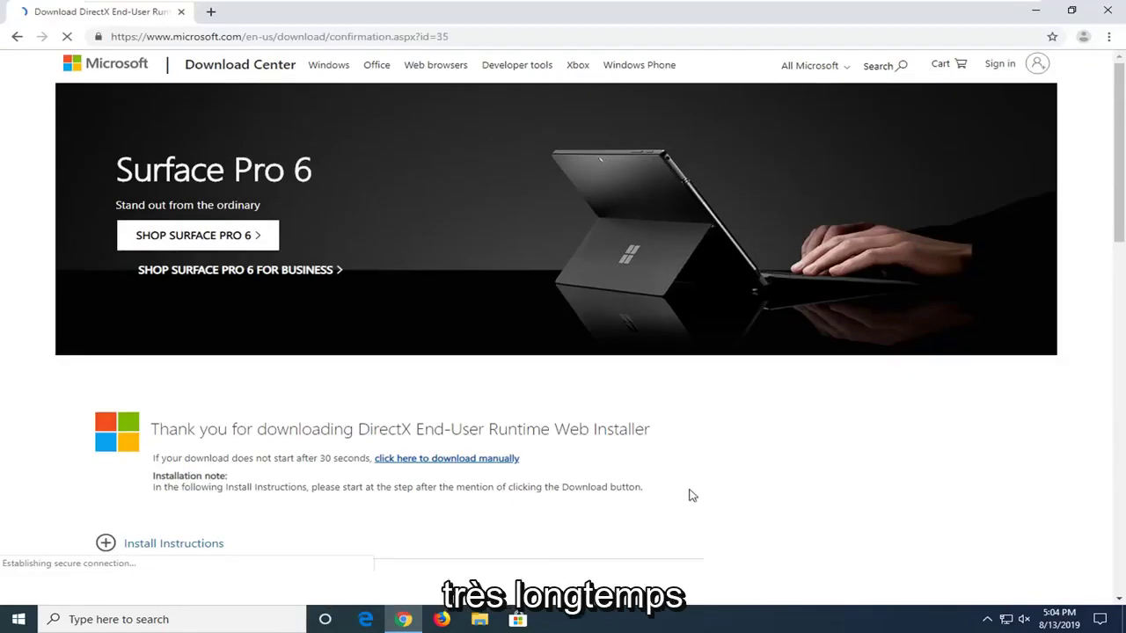
Step: Run dxwebsetup.exe with administrator permission and minimize Chrome to reveal DirectX Setup
scroll(693, 493, "down", 1)
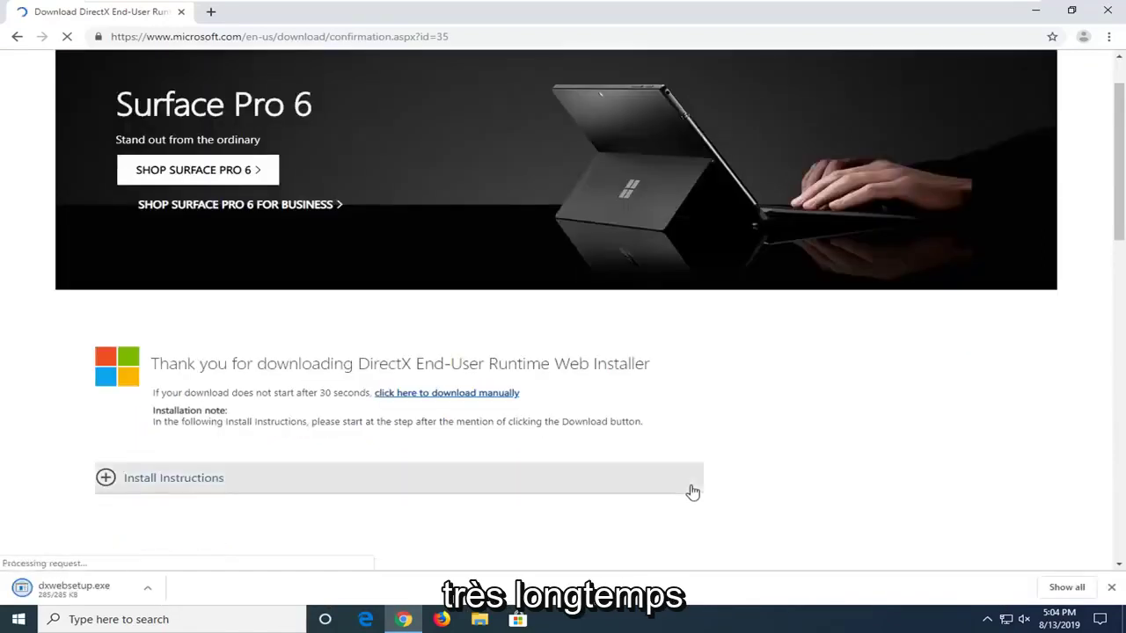
scroll(691, 490, "down", 1)
left_click(35, 597)
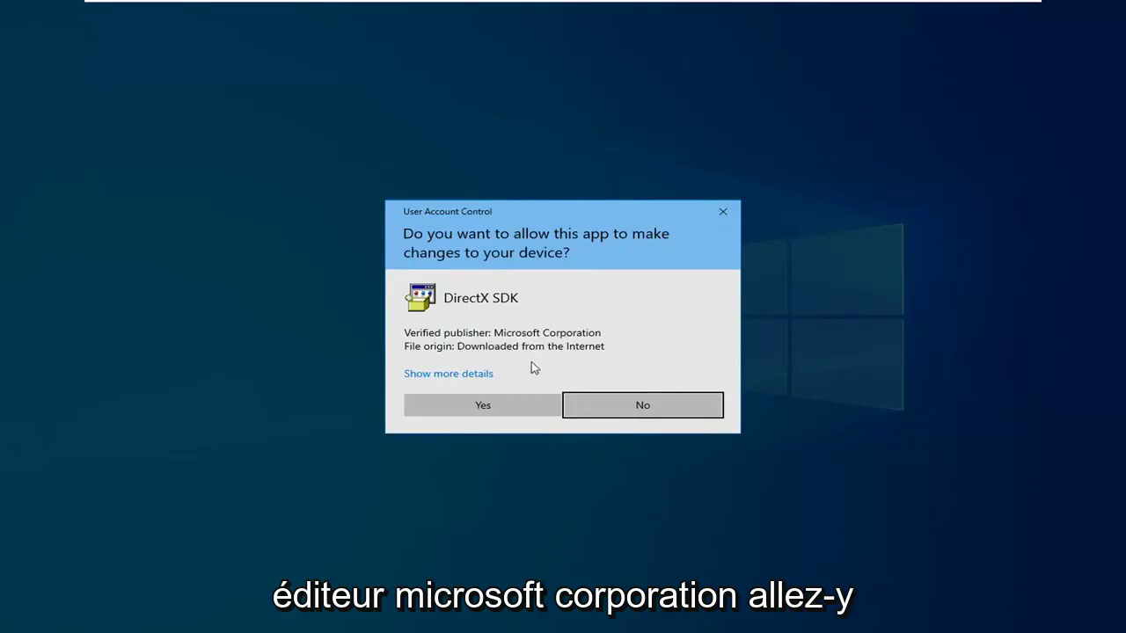
left_click(485, 406)
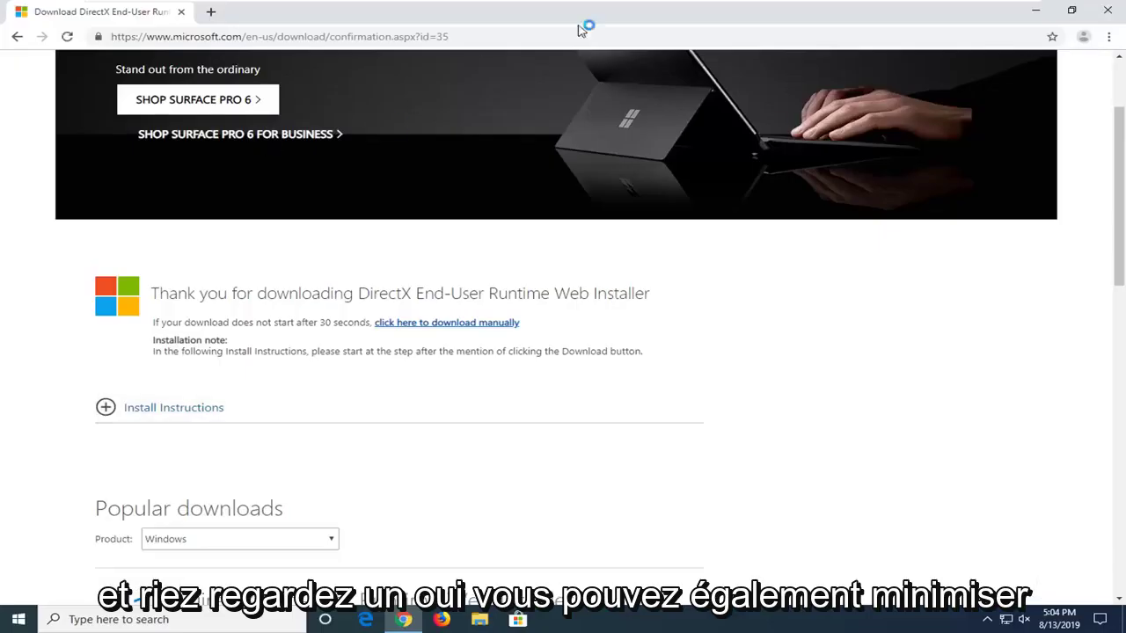
left_click(1039, 11)
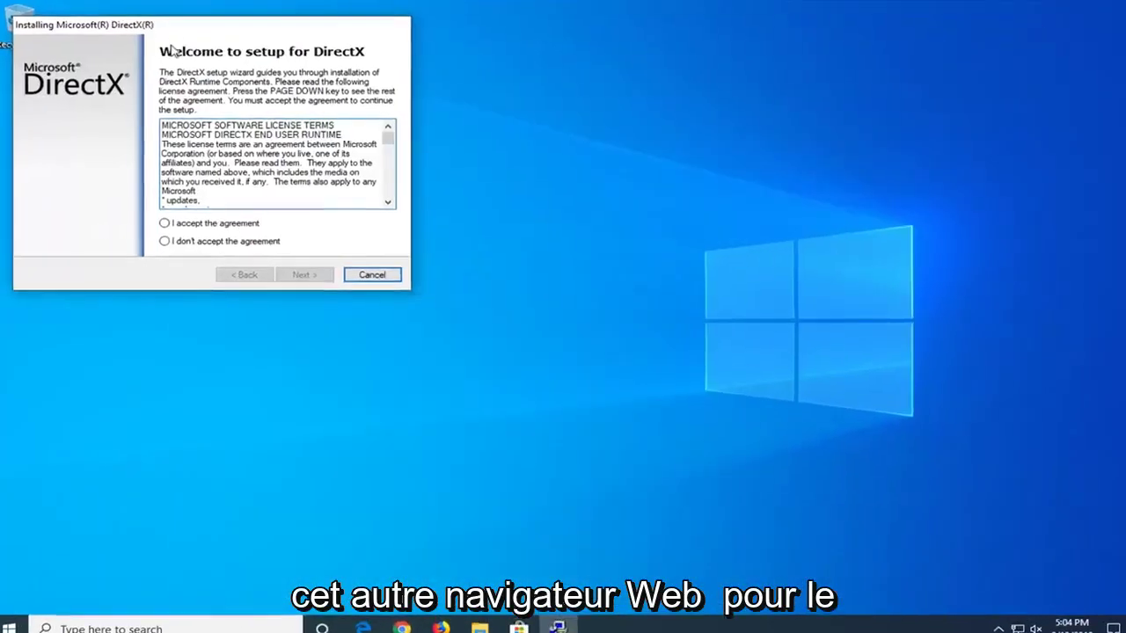
Step: Center DirectX Setup, accept the license, and decline the Bing Bar installation
left_click_drag(216, 34, 515, 144)
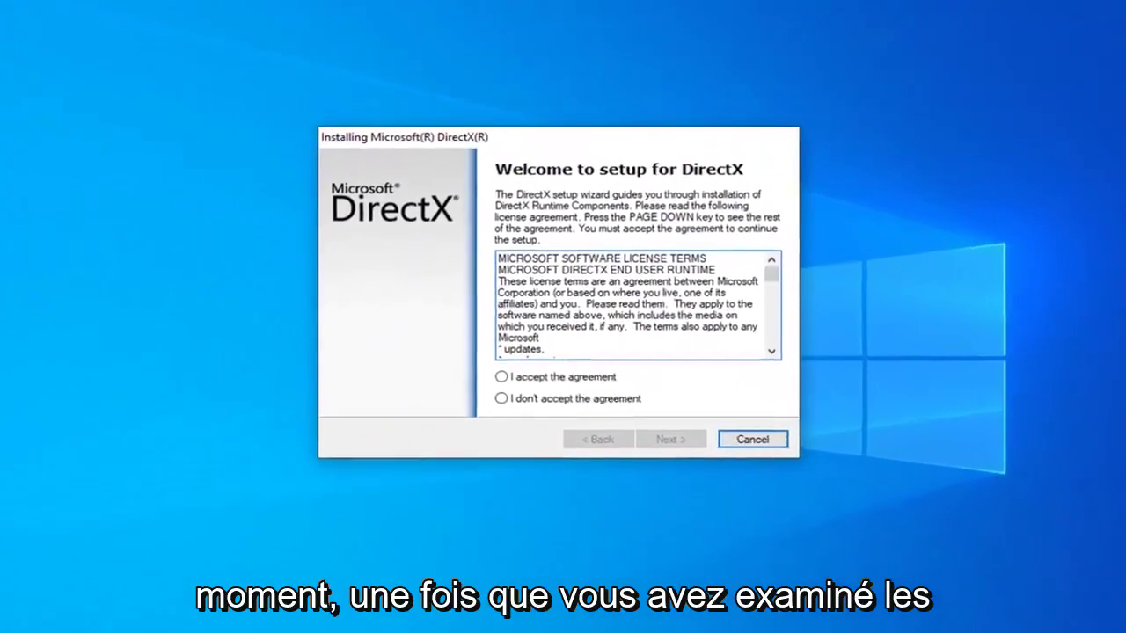
left_click(504, 393)
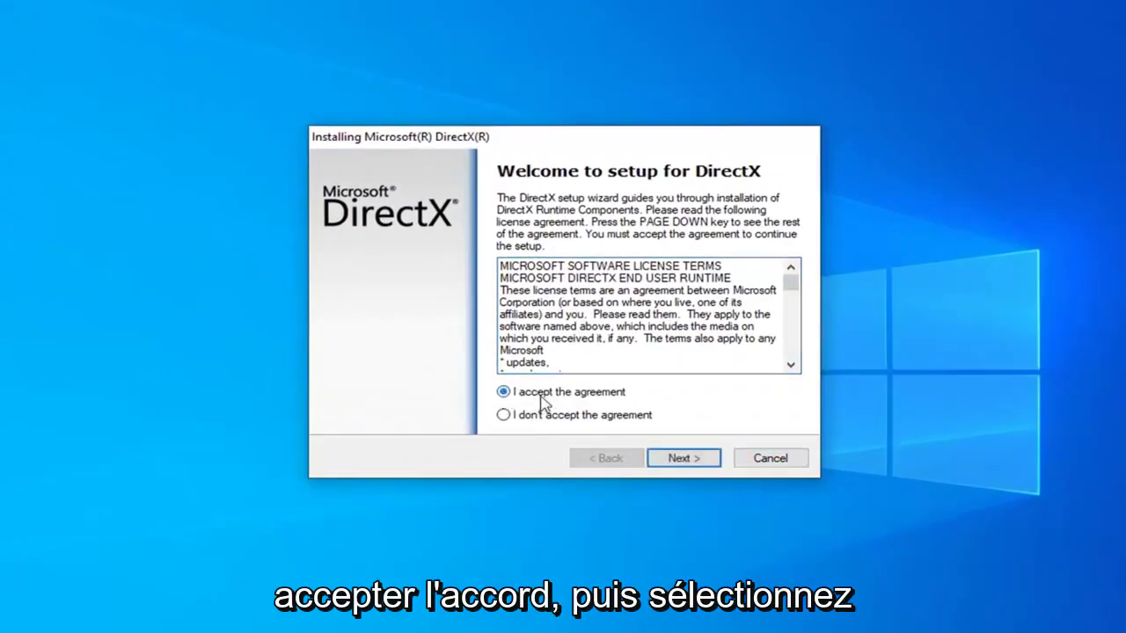
left_click(682, 458)
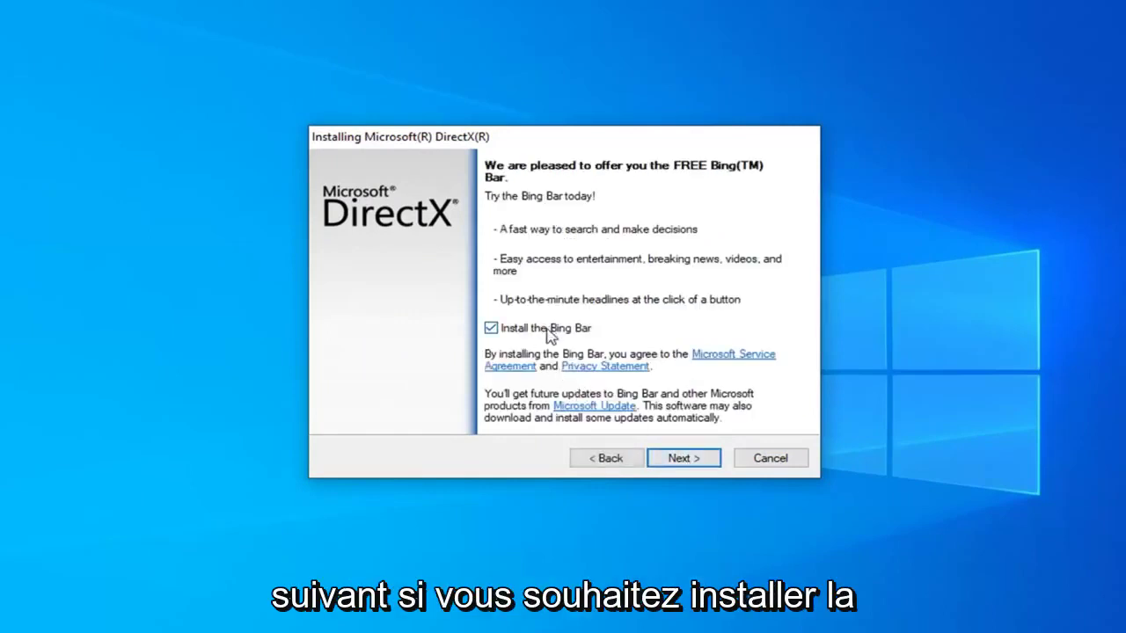
left_click(498, 336)
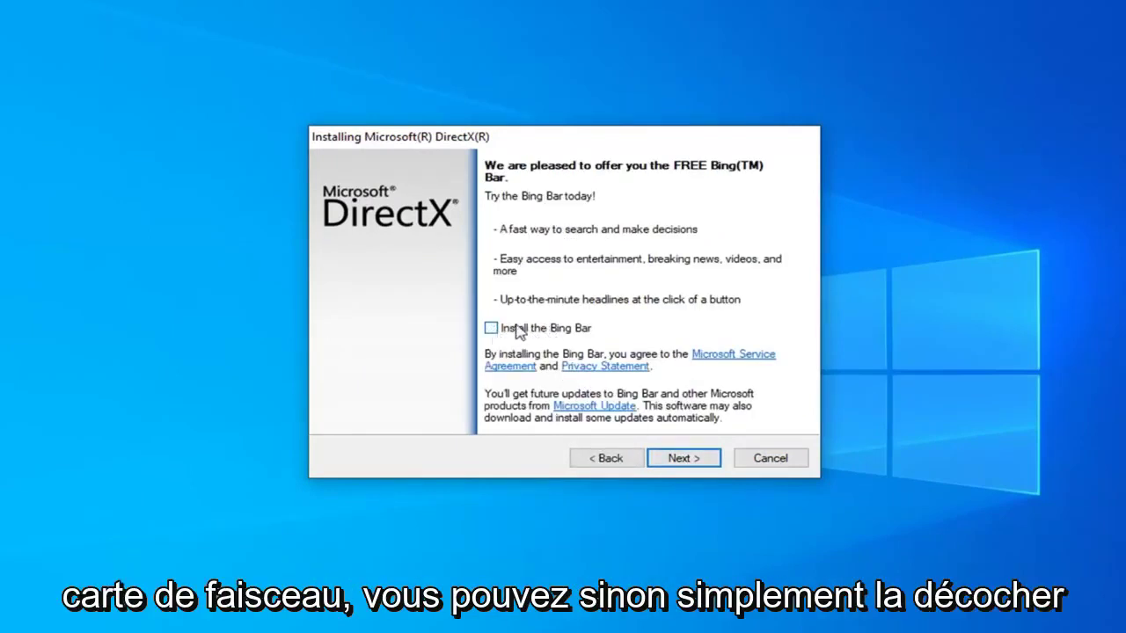
left_click(685, 462)
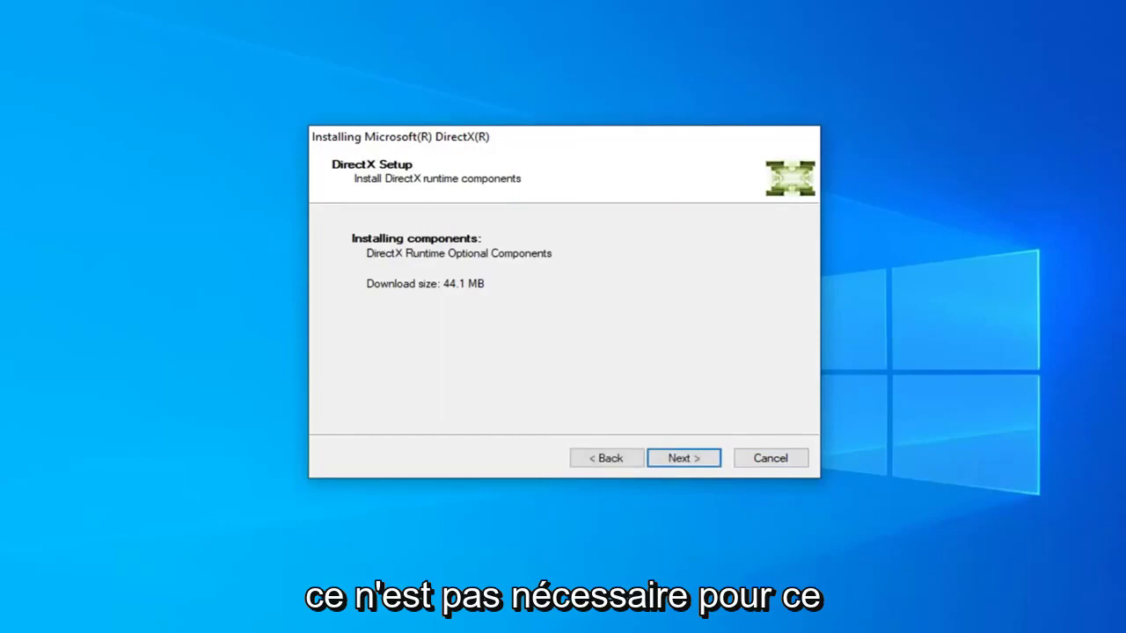
Step: Download and install the 44.1 MB DirectX runtime components, then finish the installer
left_click(680, 459)
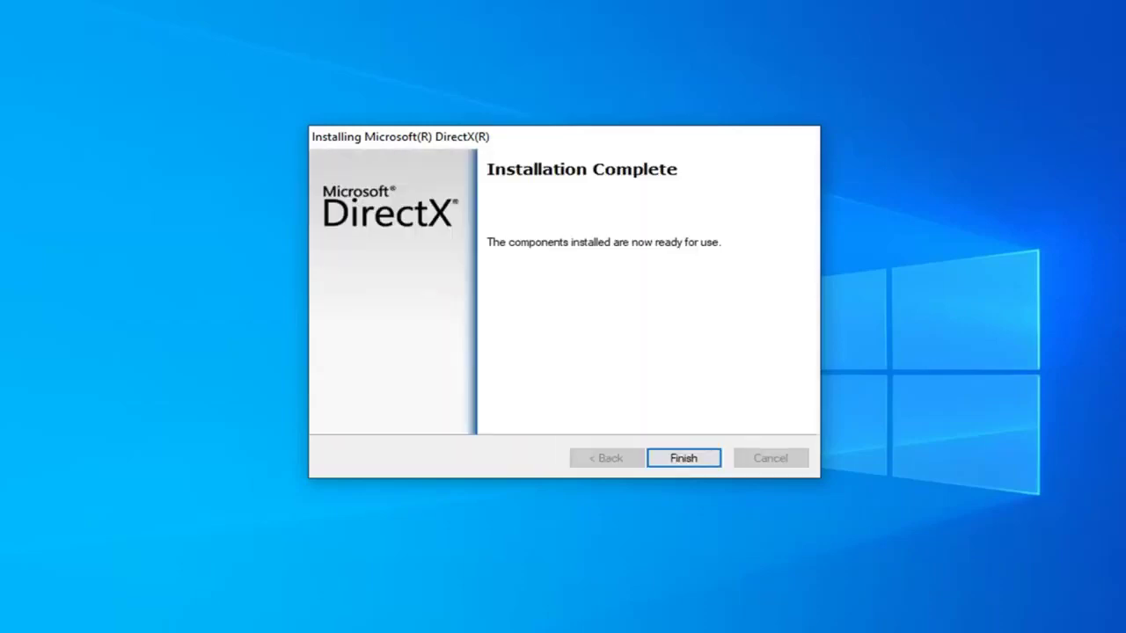
left_click(685, 459)
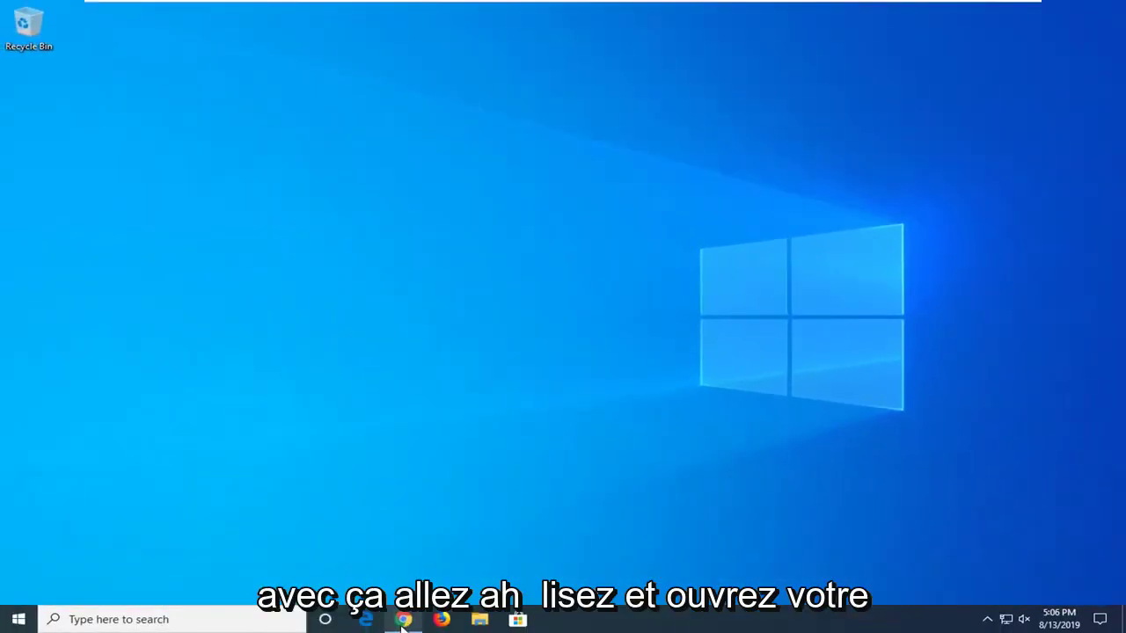
Step: Load google.com in Chrome and search for '.net framework'
left_click(403, 620)
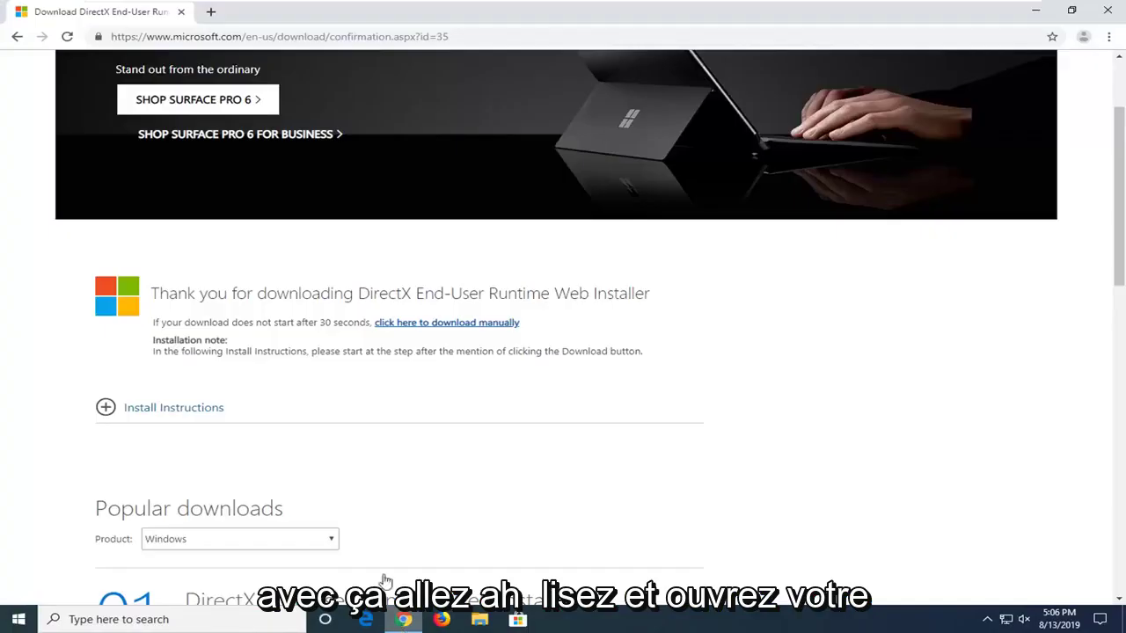
left_click(322, 37)
type("google.com")
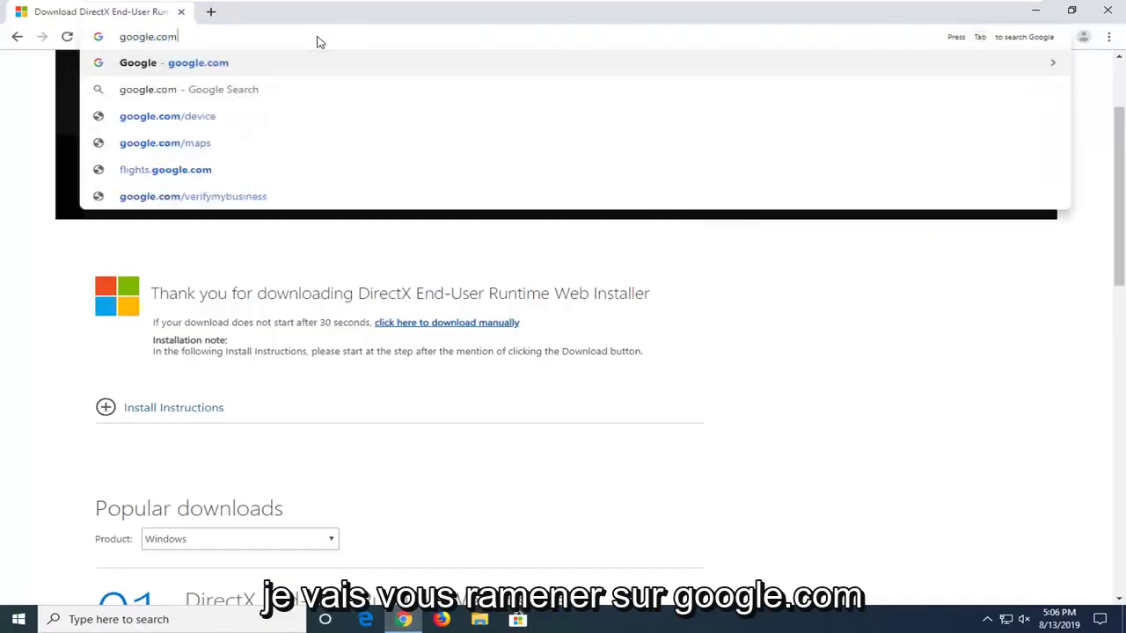
key("Return")
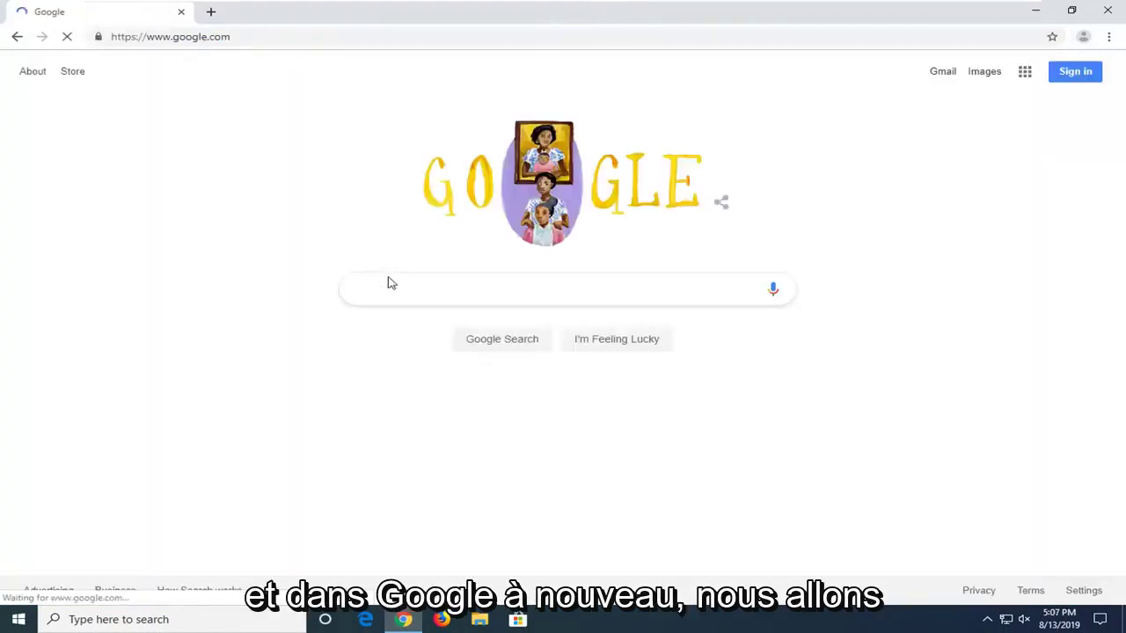
type(".net fram")
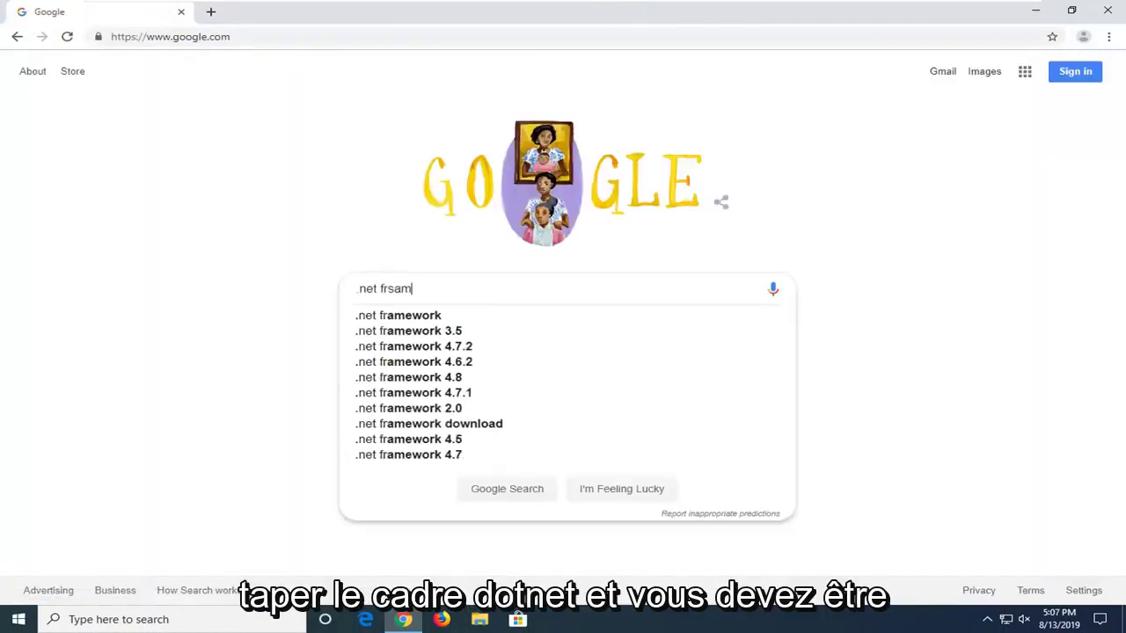
type("ework")
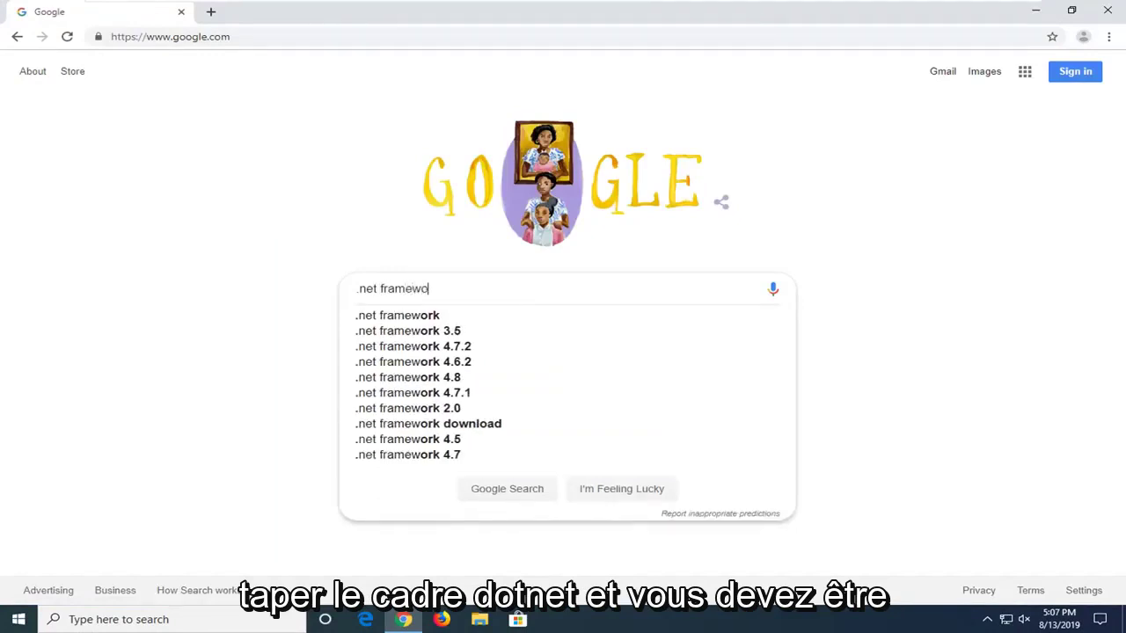
key("Return")
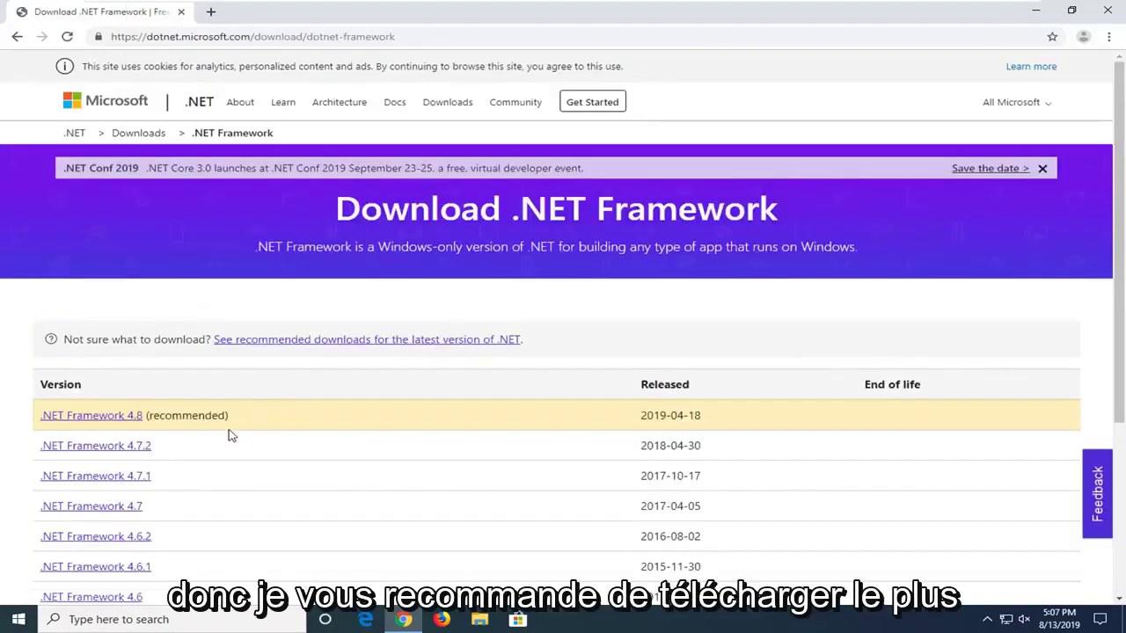
Step: Open the .NET Framework 4.8 page and download the 4.8 Runtime installer
scroll(106, 352, "down", 1)
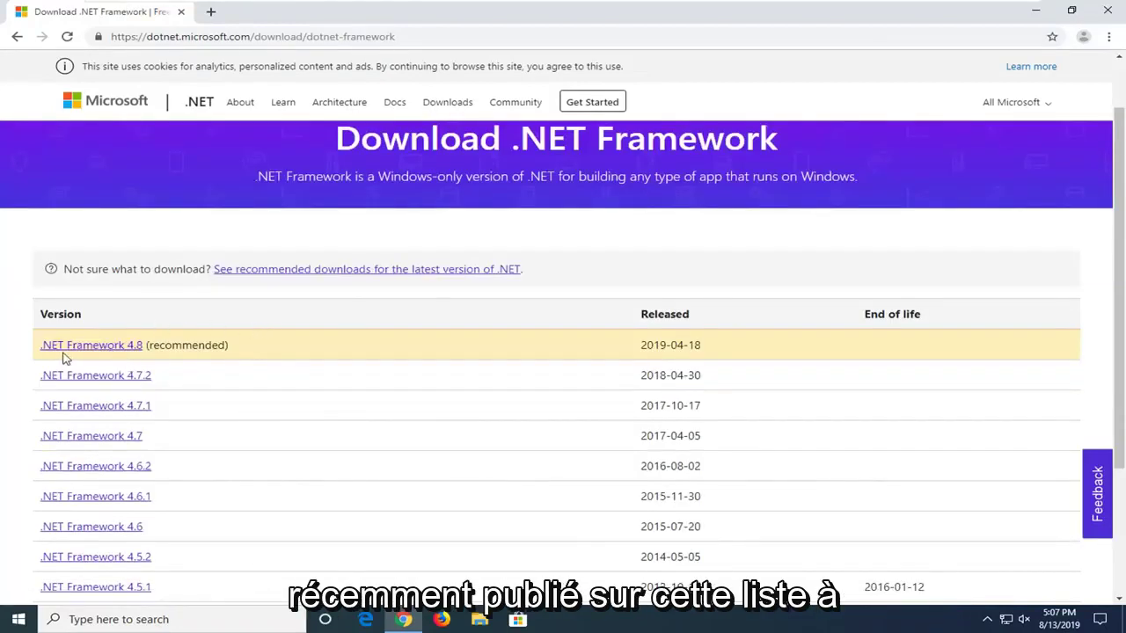
left_click(112, 353)
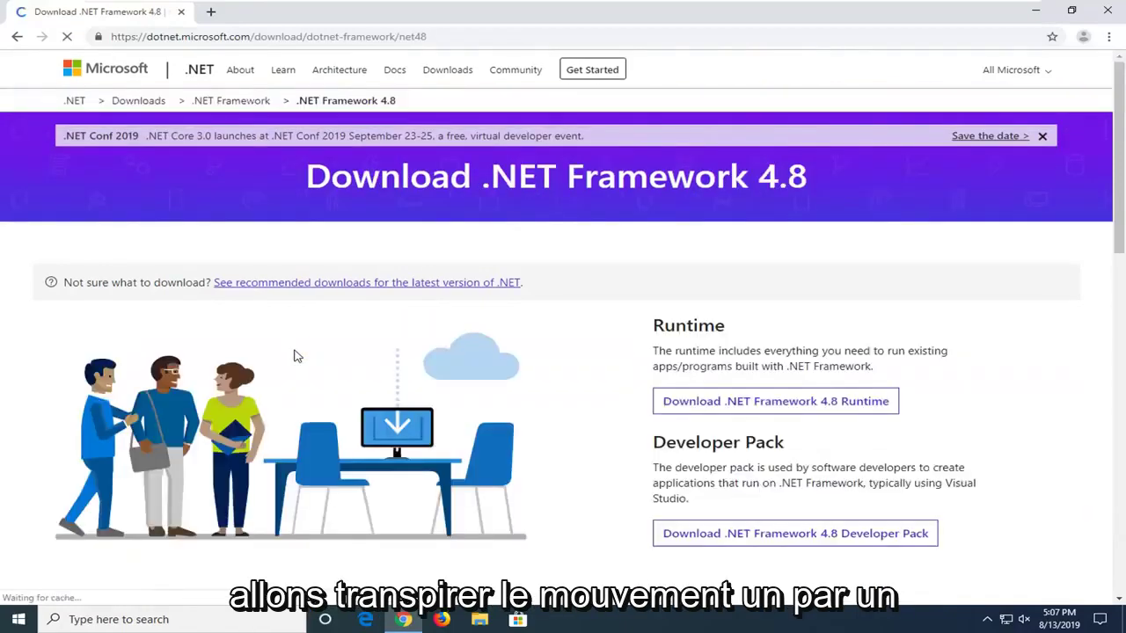
scroll(734, 342, "down", 1)
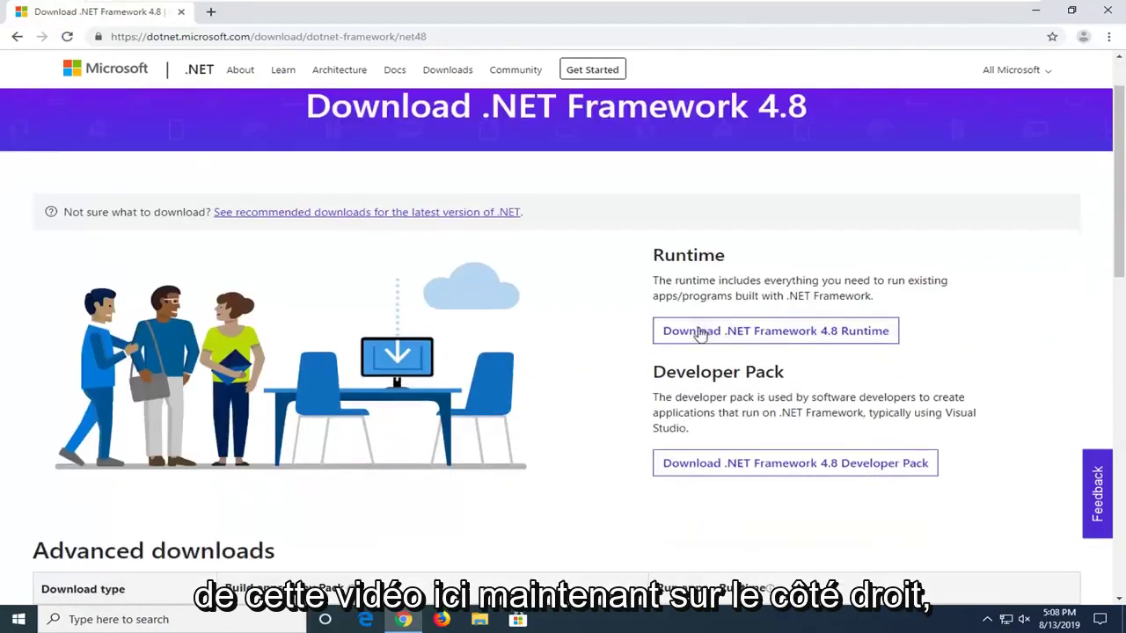
left_click(829, 332)
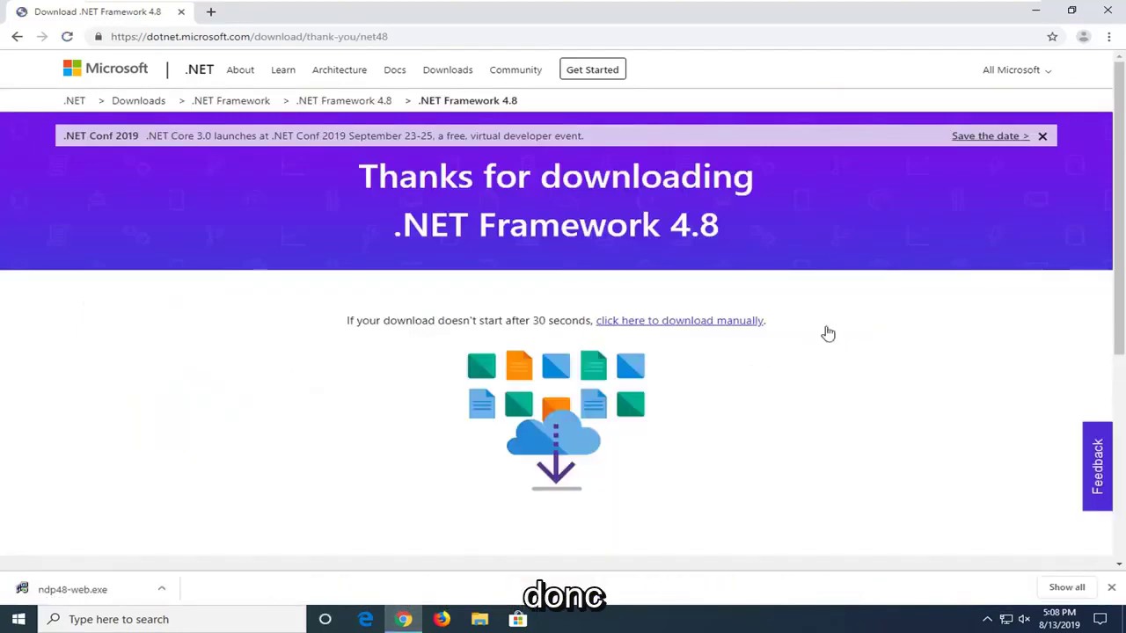
Step: Run ndp48-web.exe with administrator permission and minimize Chrome to watch setup
left_click(76, 595)
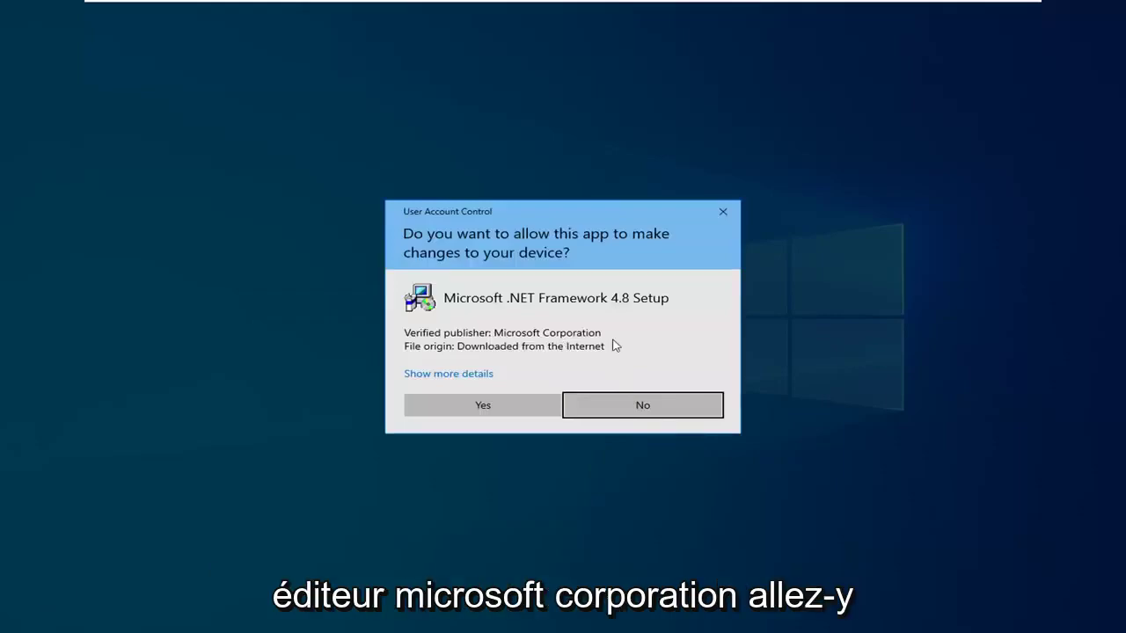
left_click(467, 404)
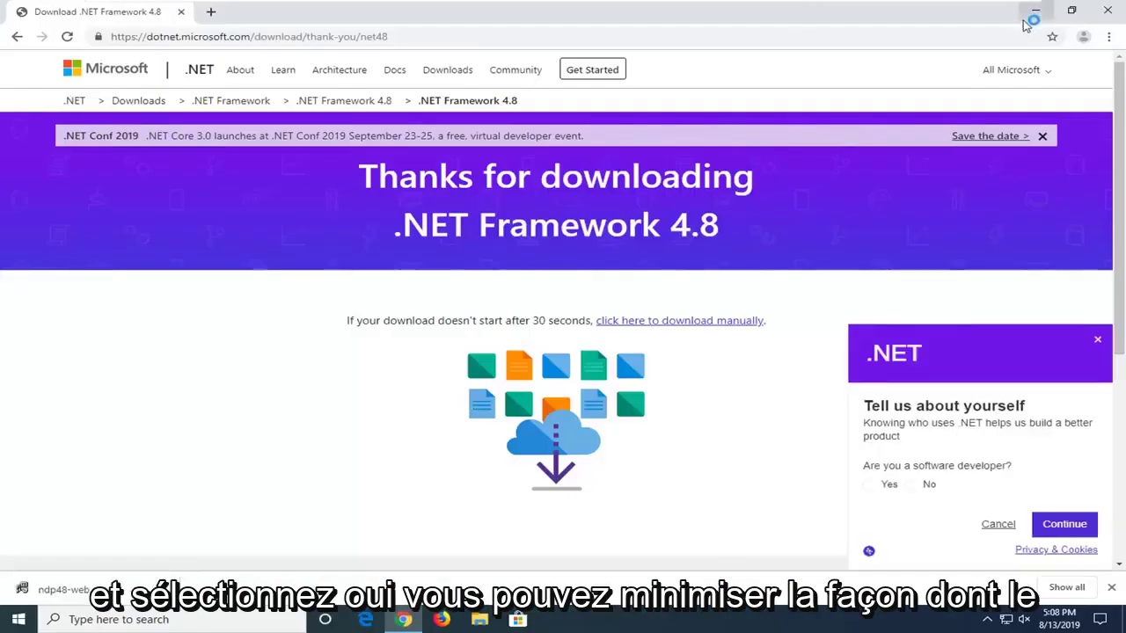
left_click(1025, 13)
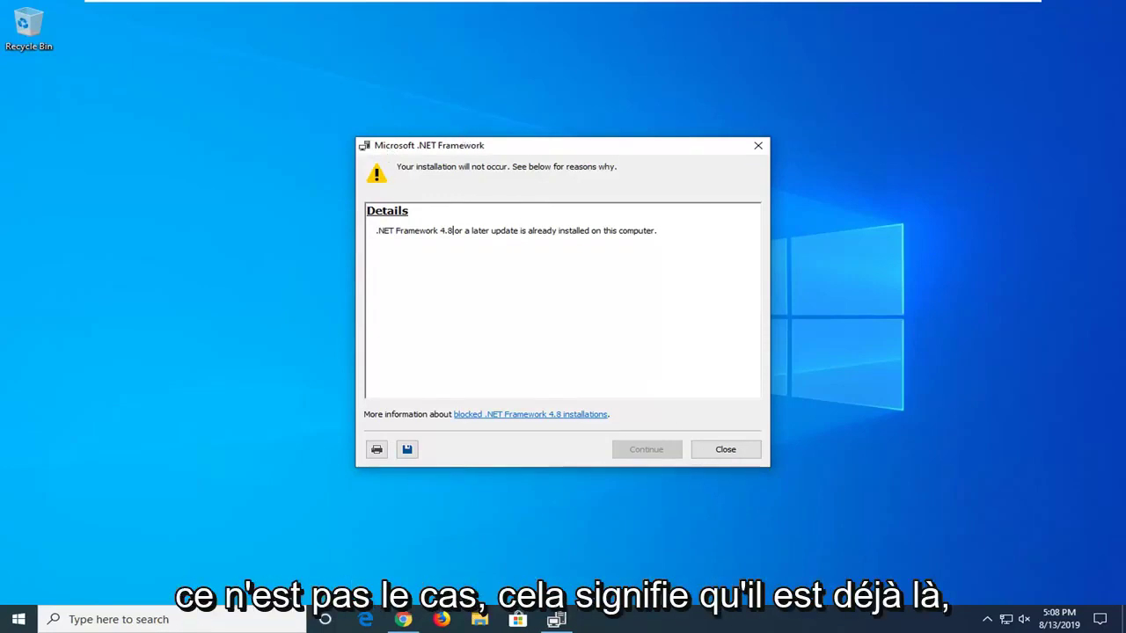
left_click(723, 453)
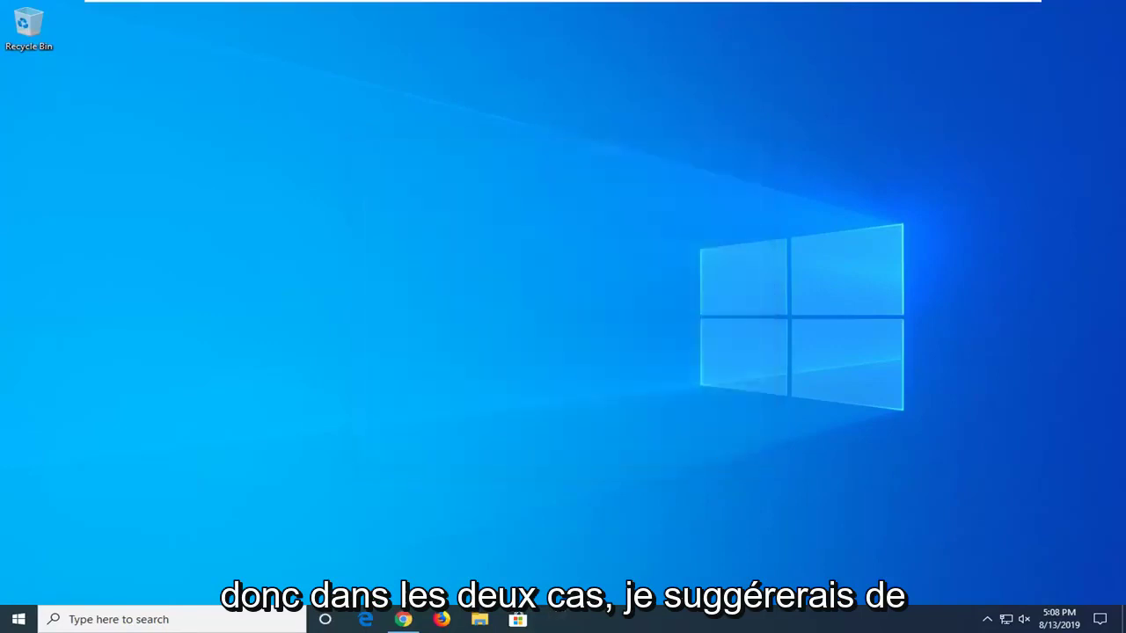